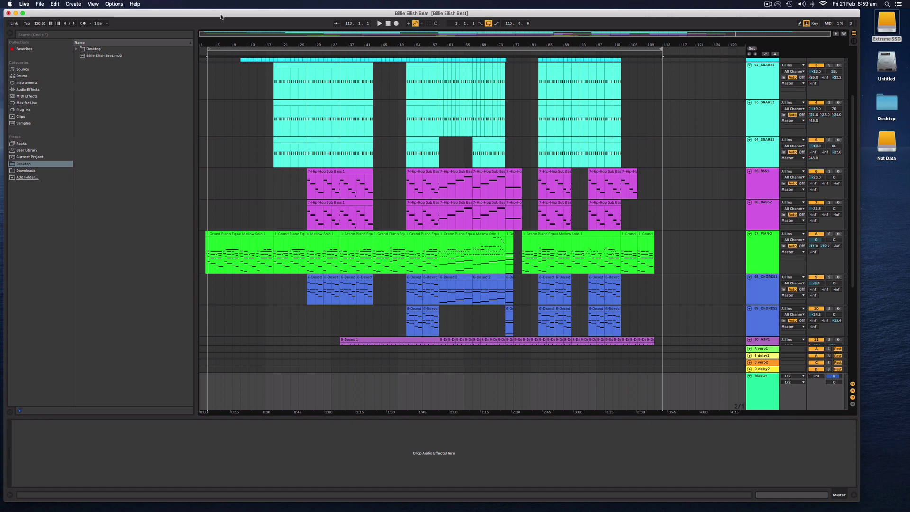
Pull the loop end left so the loop runs 108 bars from bar 3 to bar 111
left_click_drag(220, 17, 222, 21)
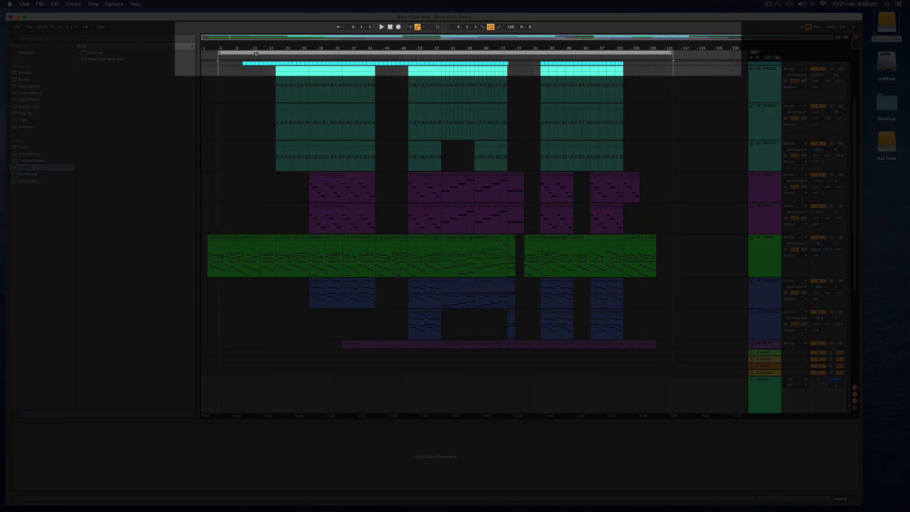
left_click_drag(252, 53, 209, 52)
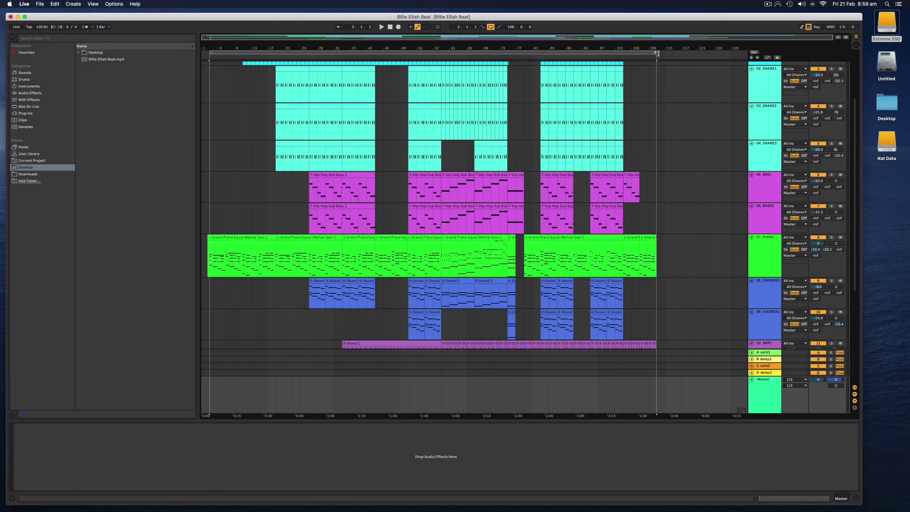
Move the play position to the loop end and bring up File > Export Audio/Video
left_click(657, 53)
left_click(40, 4)
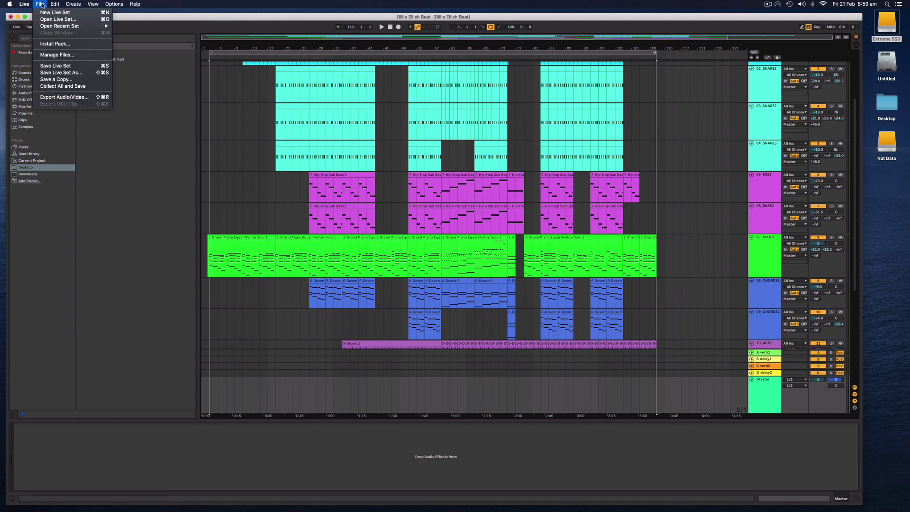
left_click(64, 97)
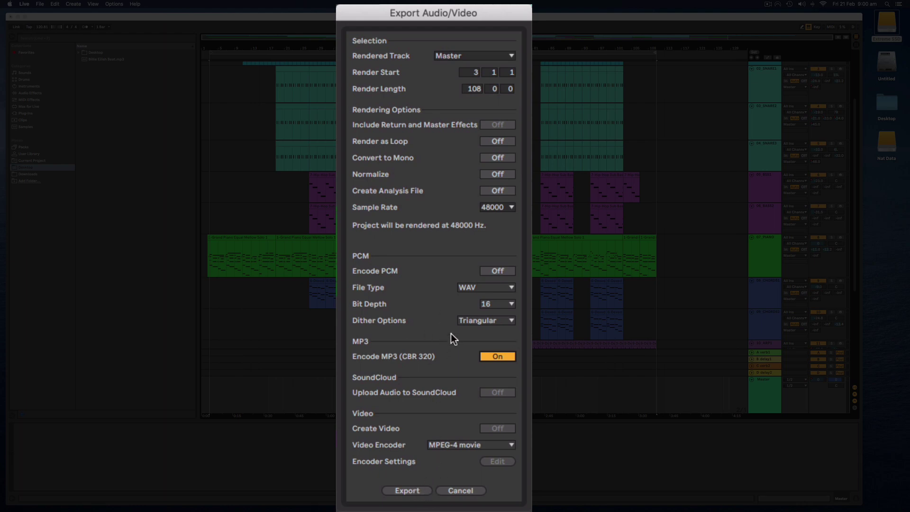
Switch PCM encoding on and MP3 encoding off, then show the Bit Depth choices for 24-bit
left_click(493, 270)
left_click(495, 269)
left_click(497, 269)
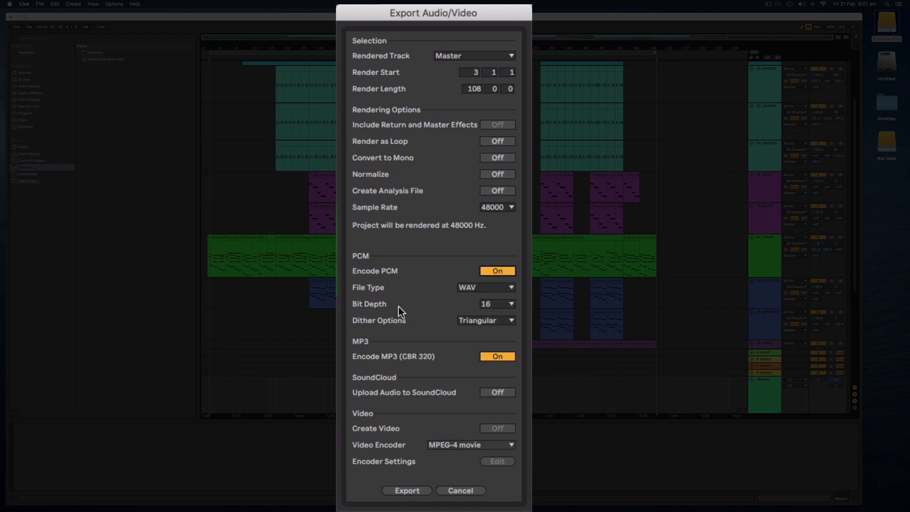
left_click(494, 357)
left_click(500, 268)
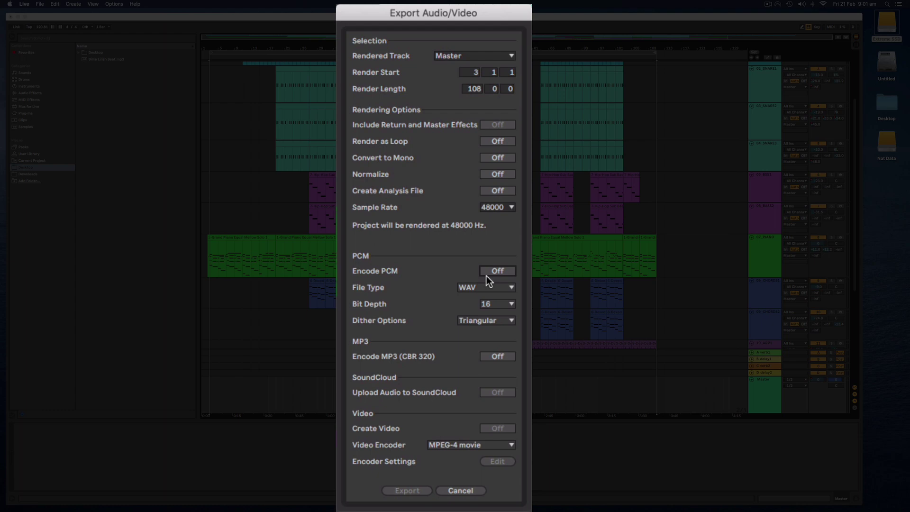
left_click(498, 271)
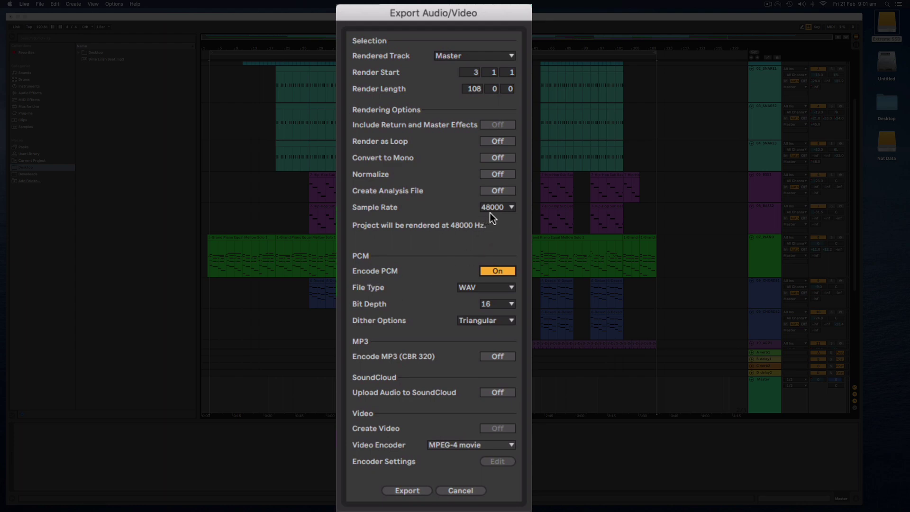
left_click(497, 305)
Re-enable MP3 (CBR 320) encoding, keep WAV as file type, and switch PCM encoding off
left_click(502, 356)
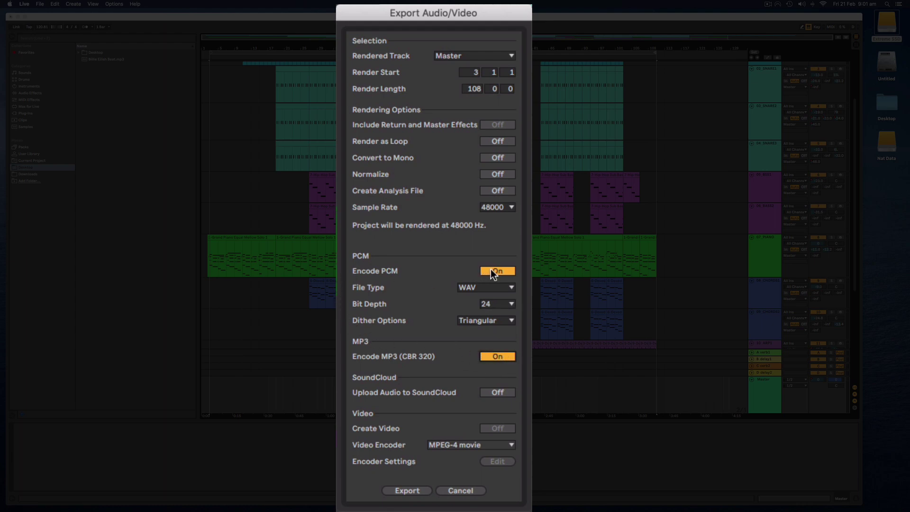
left_click(482, 288)
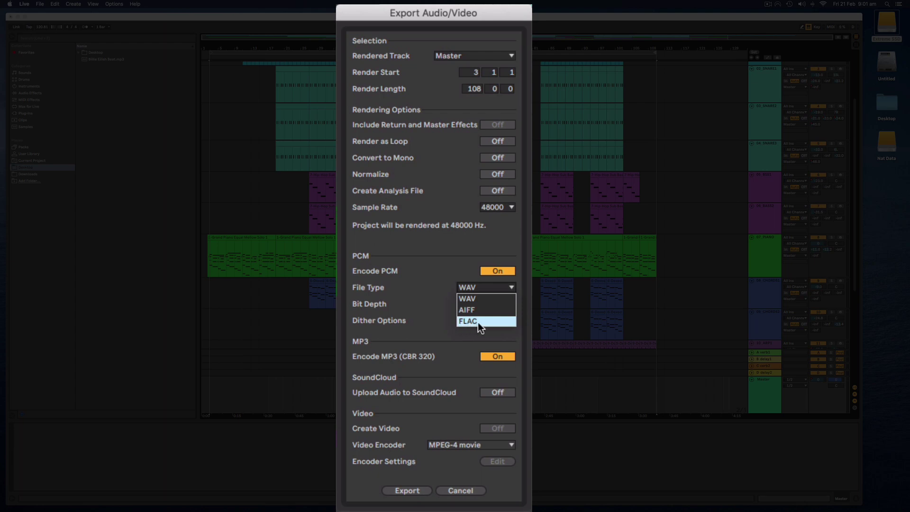
left_click(448, 271)
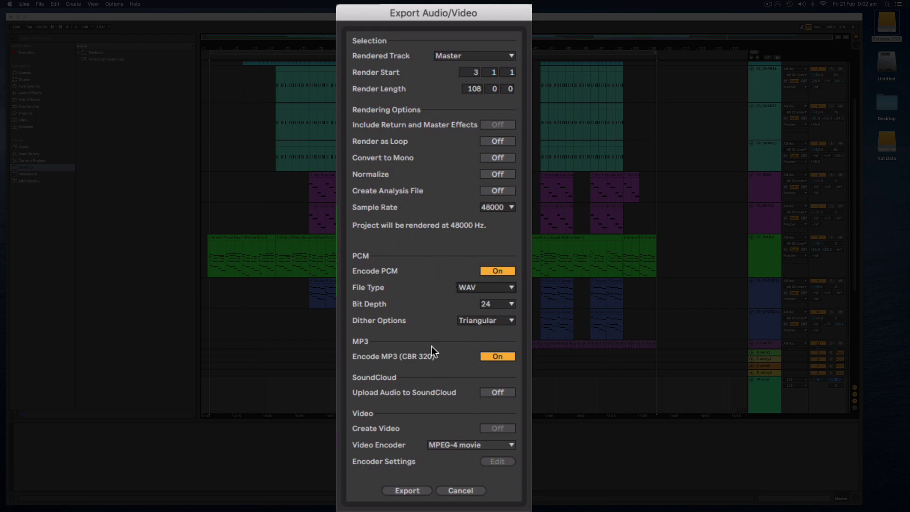
left_click(503, 271)
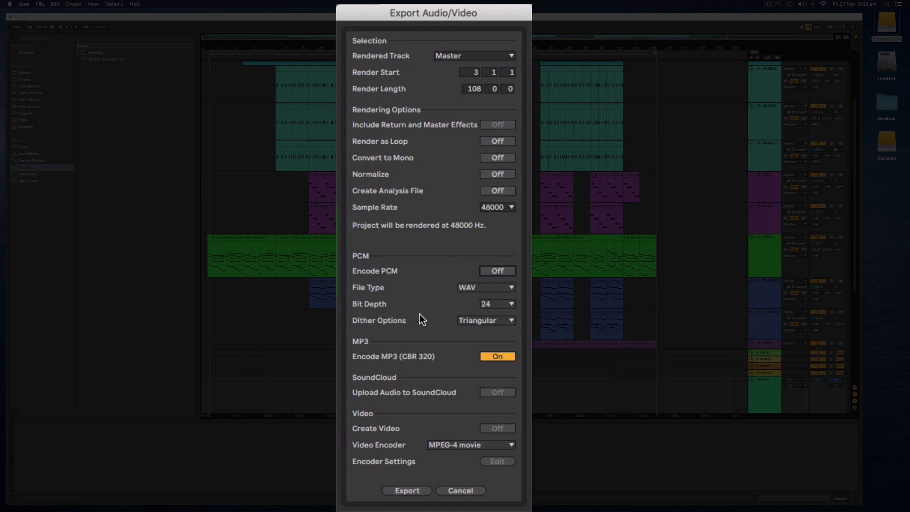
Export the render and save it to the Desktop as Billie Eilish Beat
left_click(421, 492)
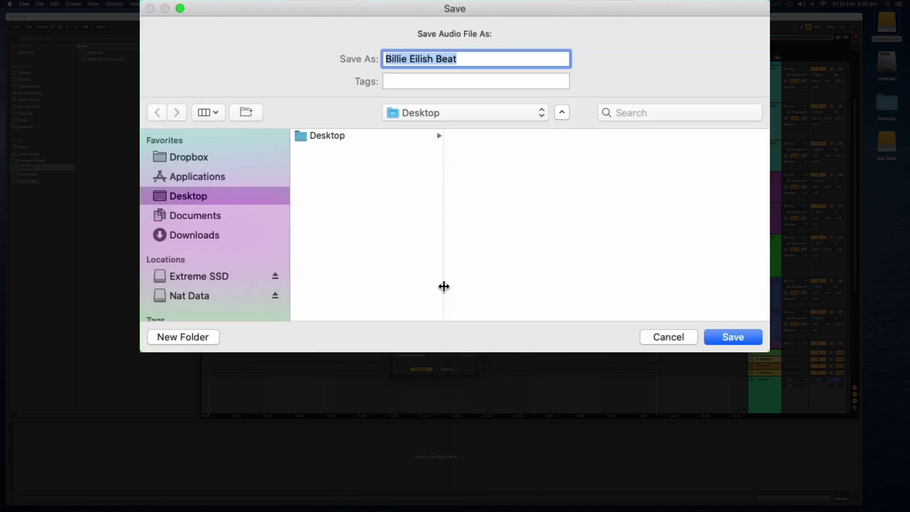
left_click(746, 337)
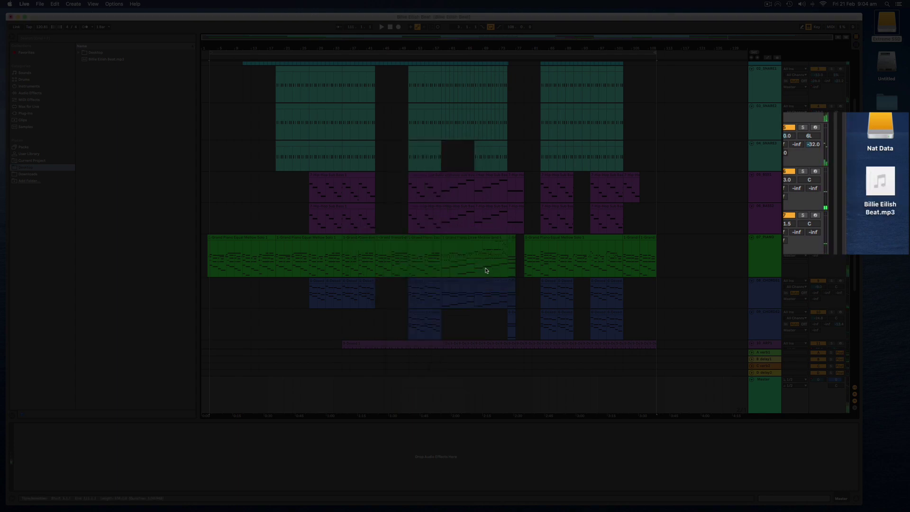
Move Billie Eilish Beat.mp3 onto the desktop beside the other icons
mouse_move(878, 195)
left_click_drag(798, 19, 659, 23)
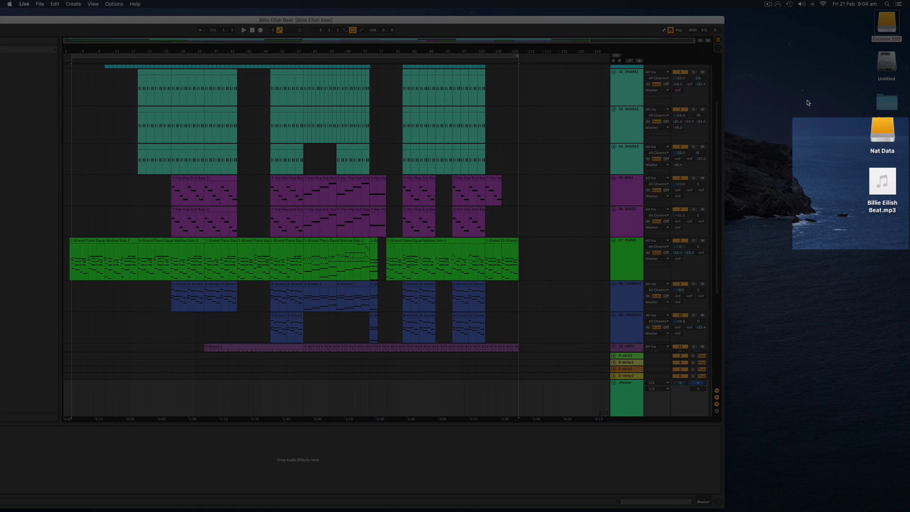
left_click_drag(887, 182, 763, 101)
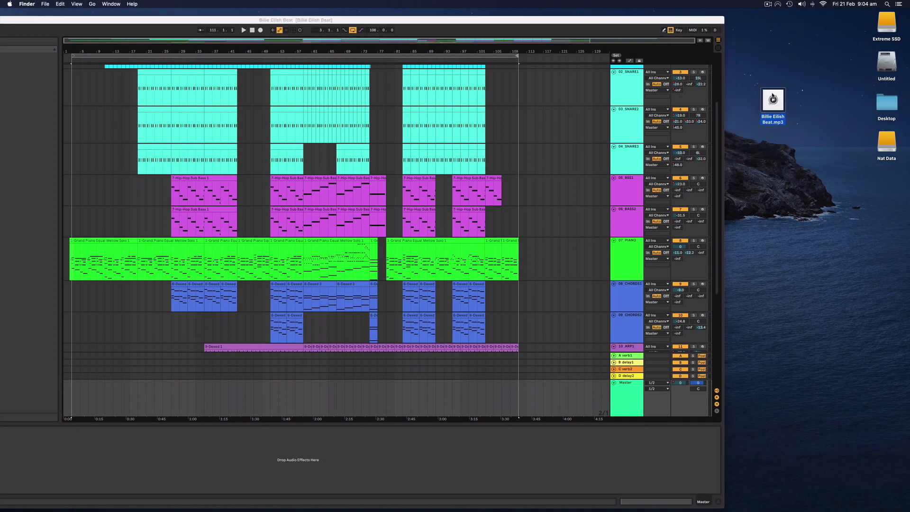
Show the mp3's Get Info window (8.6 MB, 03:35, 48 kHz) and centre it on screen
right_click(773, 96)
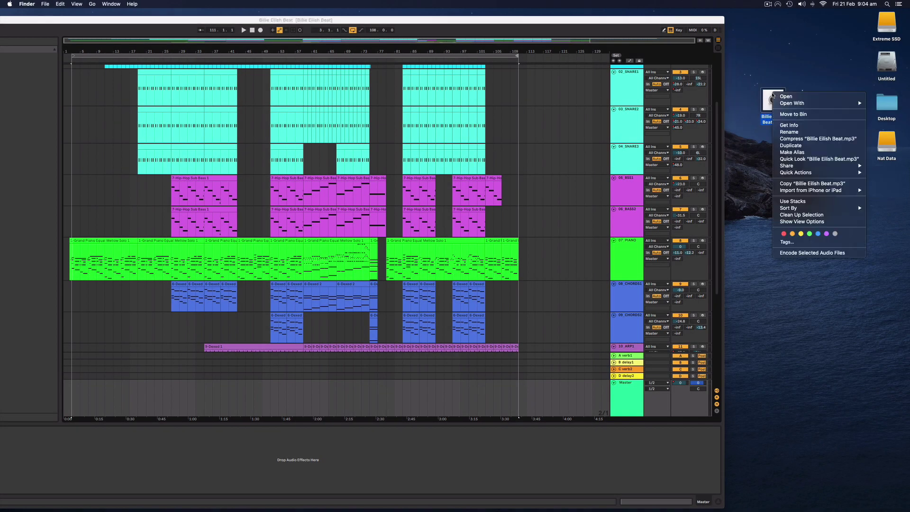
left_click(789, 126)
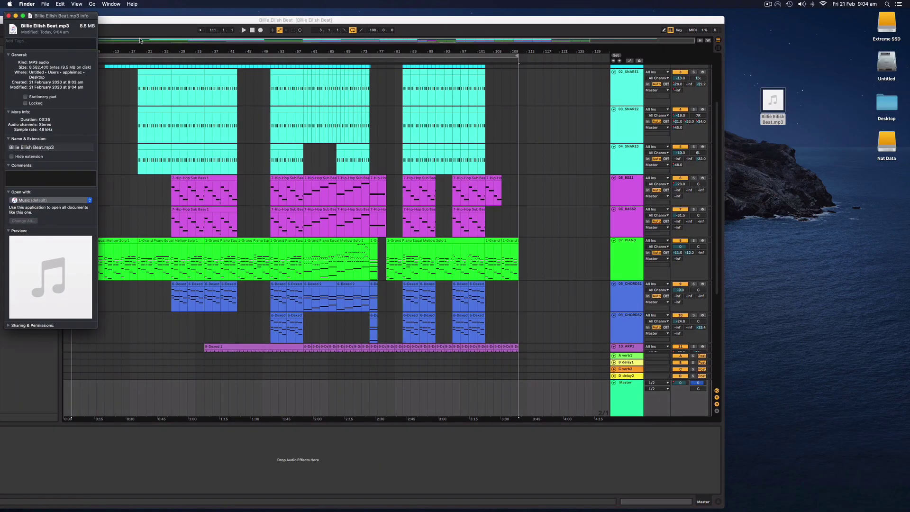
left_click_drag(85, 18, 516, 60)
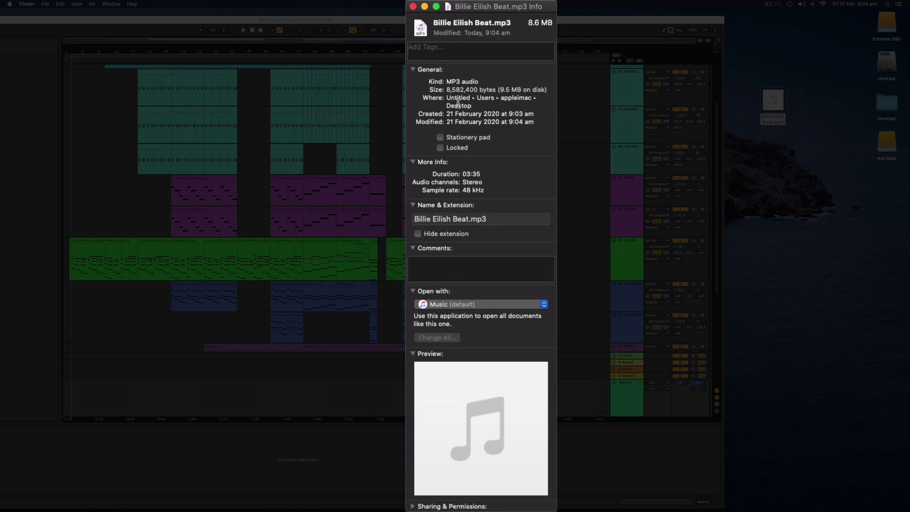
Close the info window and open Billie Eilish Beat.mp3 with Pro Audio Converter
left_click(413, 7)
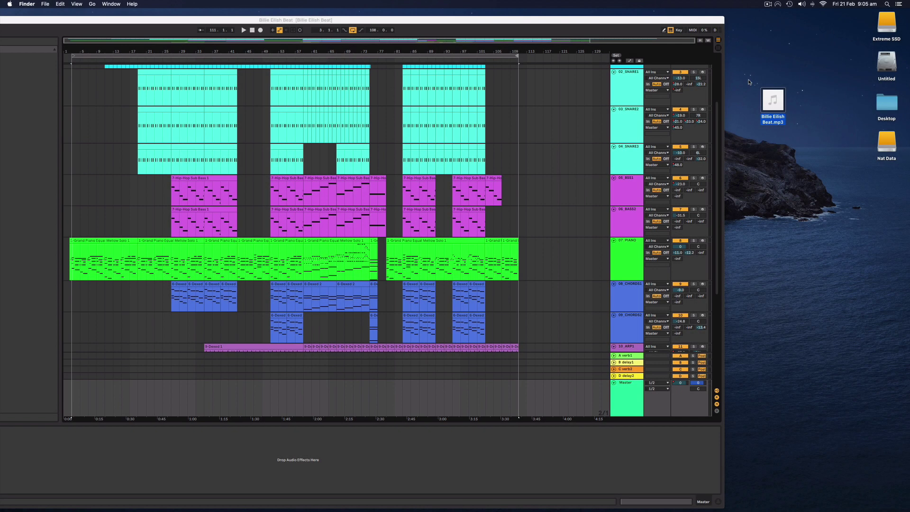
right_click(765, 95)
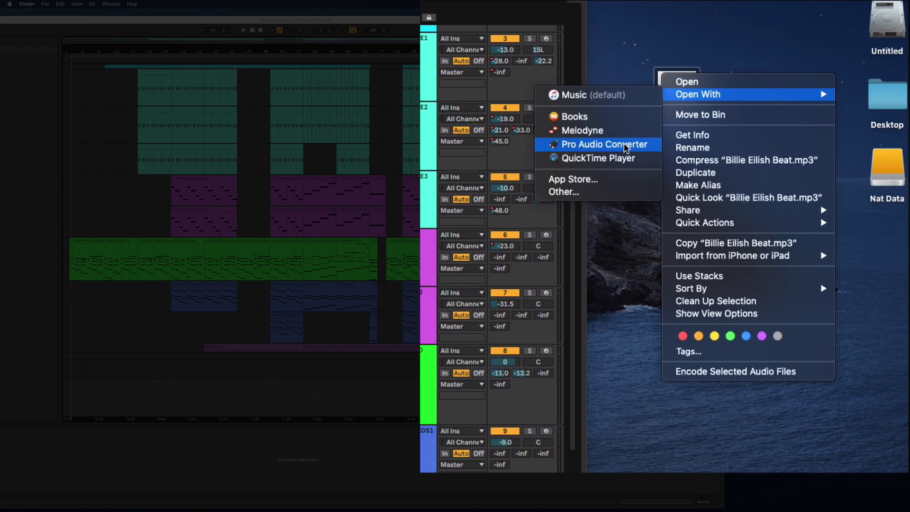
left_click(625, 145)
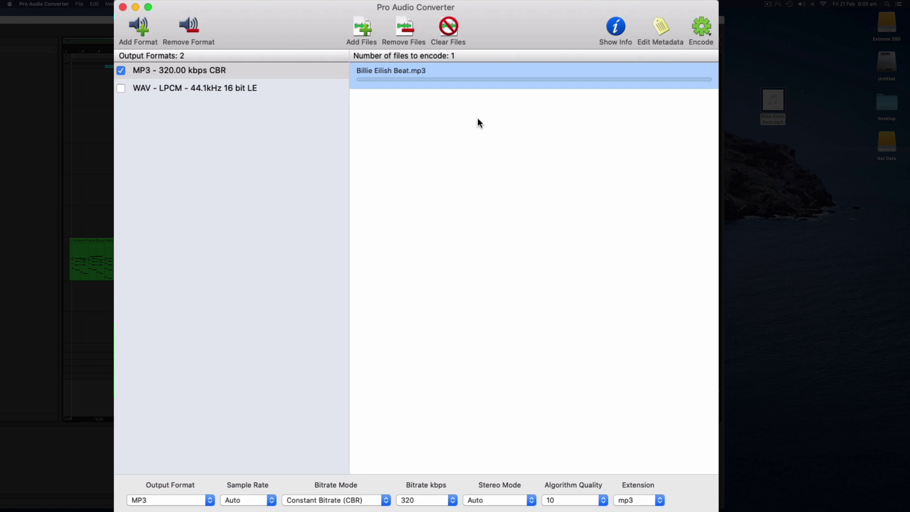
left_click(486, 74)
left_click(616, 30)
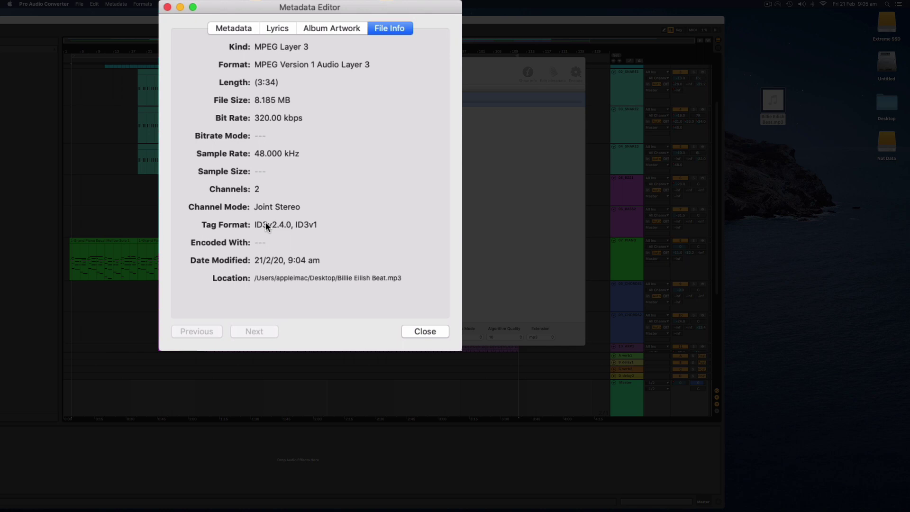
left_click(418, 332)
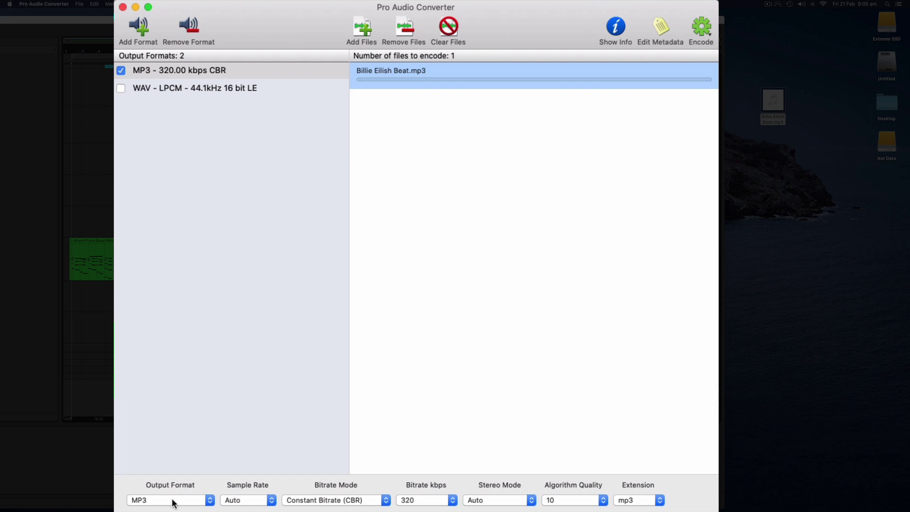
Add a third output format as MP3 at 192 kbps and untick the 320 kbps MP3 row
left_click(144, 32)
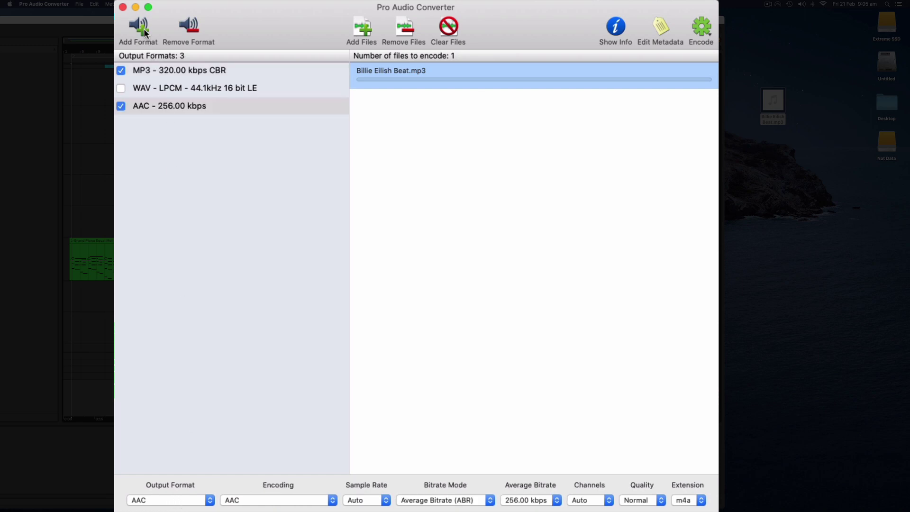
left_click(181, 499)
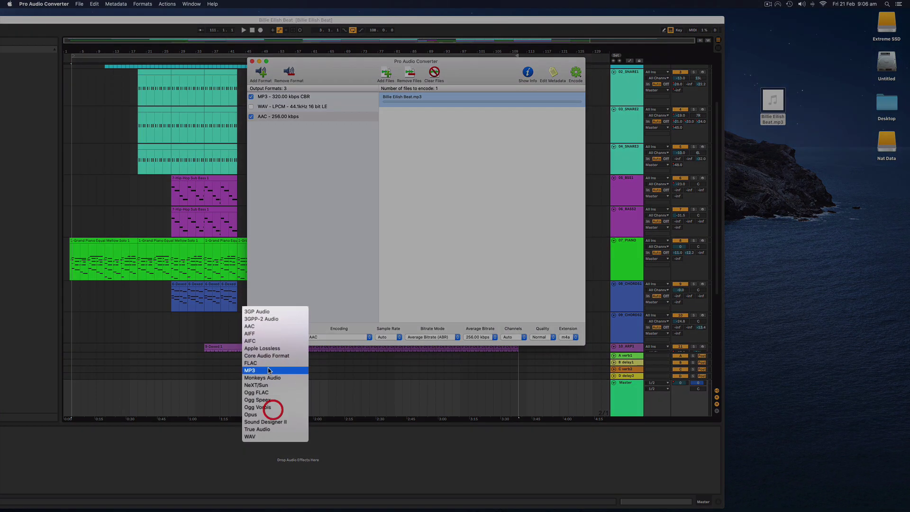
left_click(269, 370)
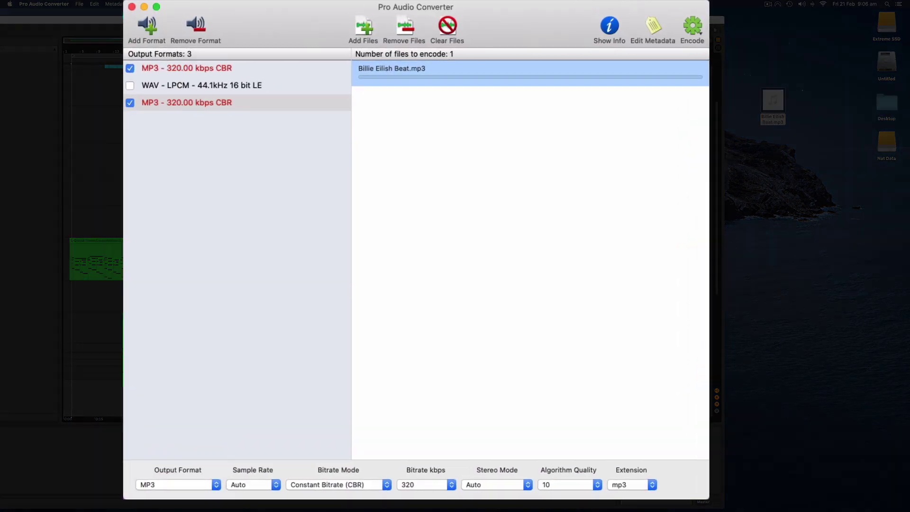
left_click(411, 338)
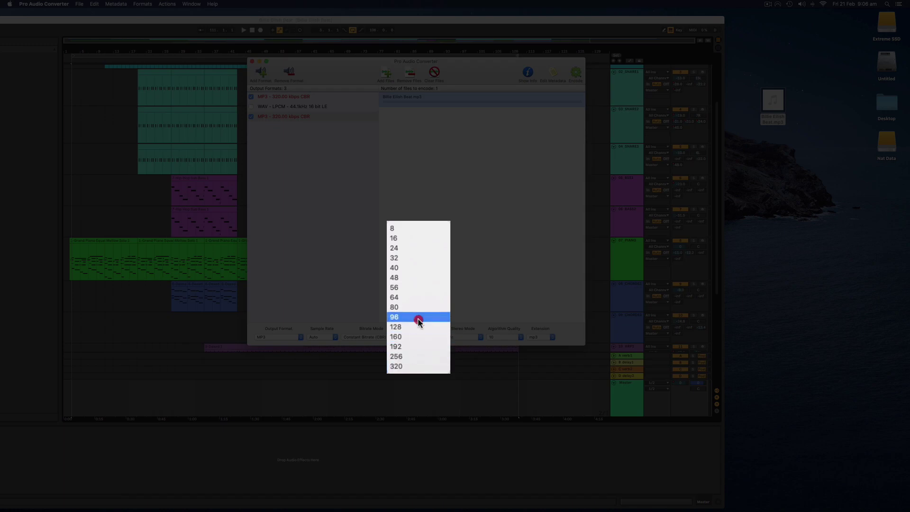
left_click(407, 347)
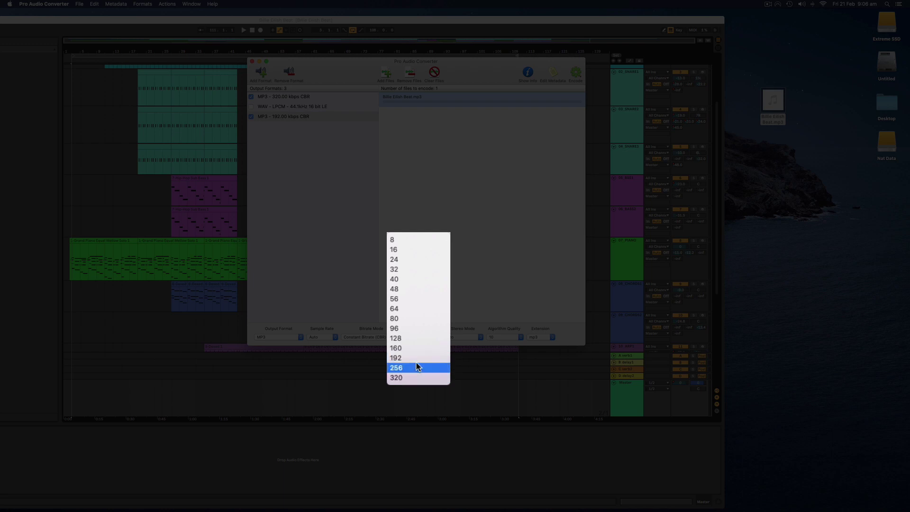
left_click(417, 358)
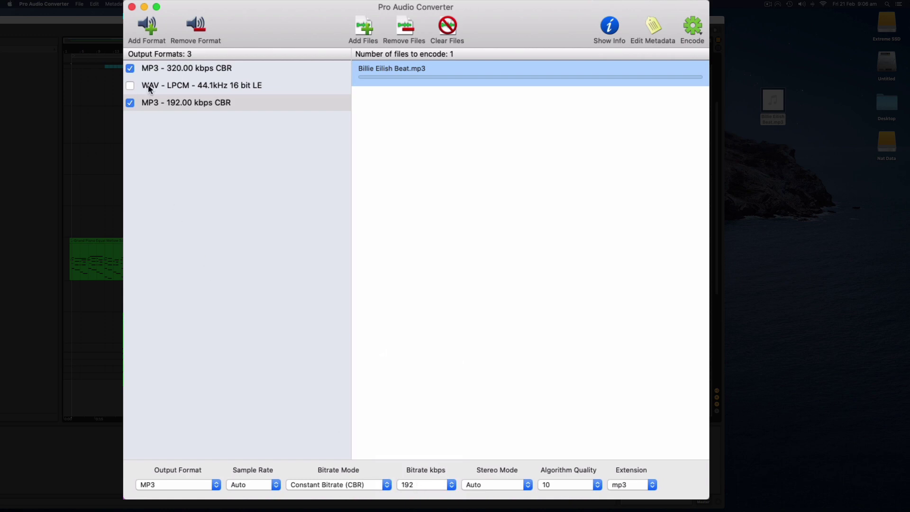
left_click(130, 68)
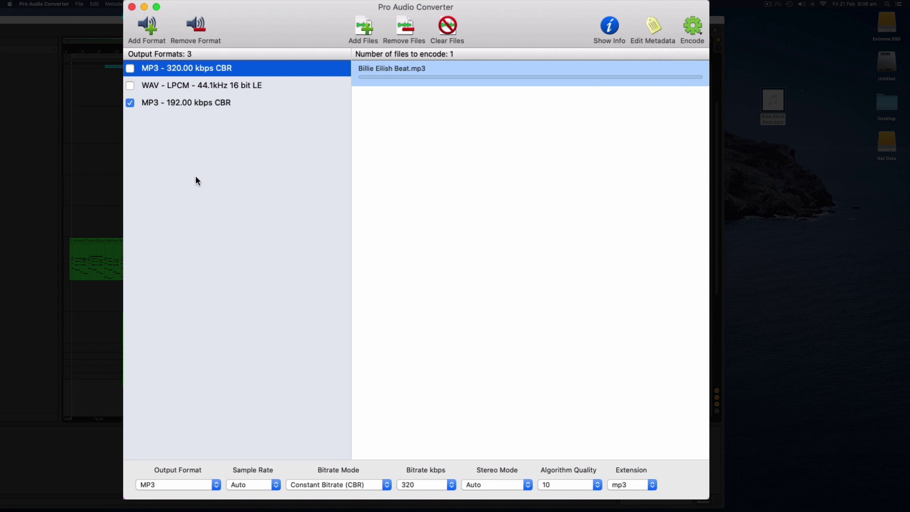
left_click(657, 29)
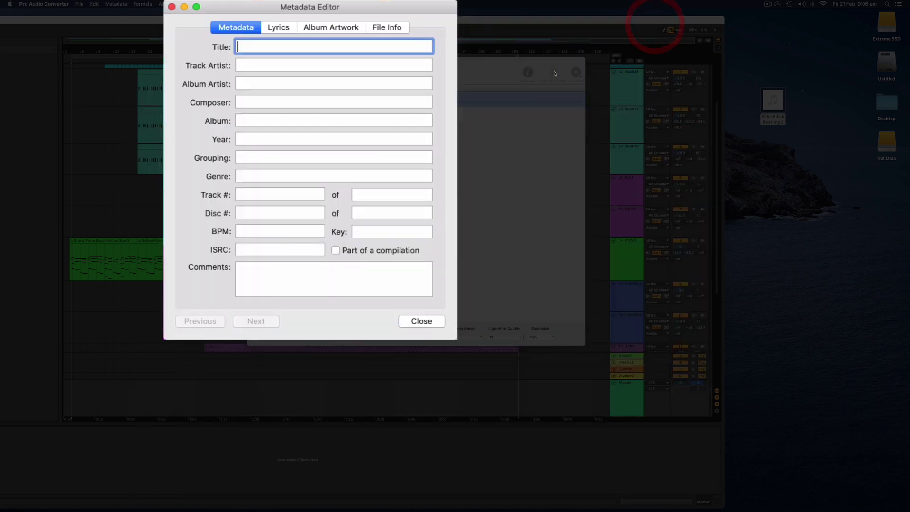
left_click(258, 48)
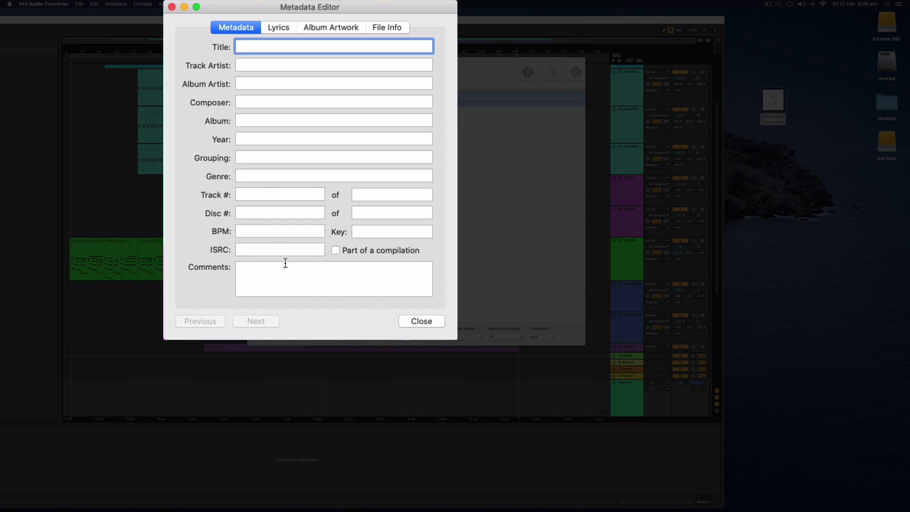
left_click(326, 28)
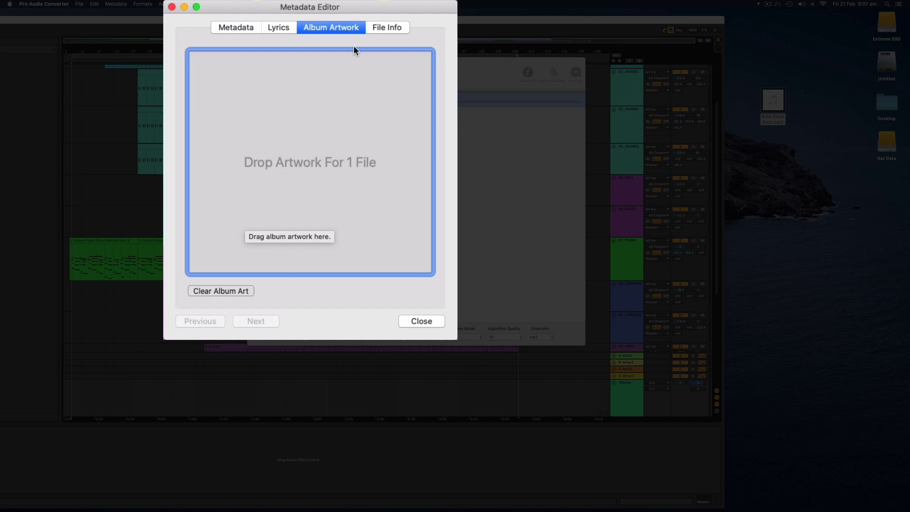
left_click(238, 28)
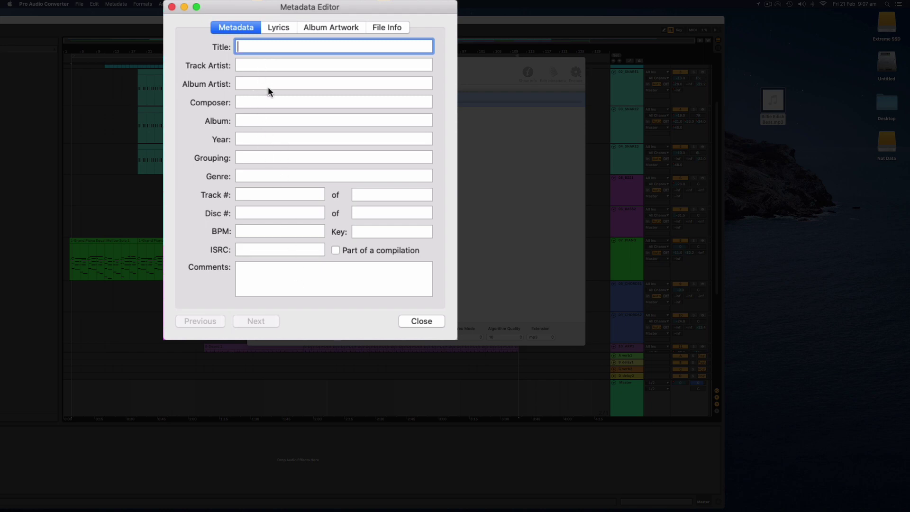
left_click(272, 65)
left_click(265, 50)
left_click(280, 279)
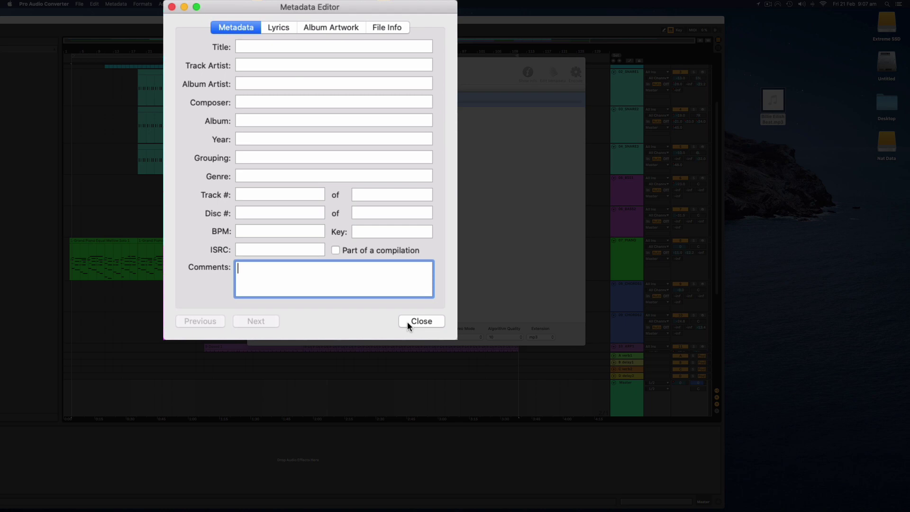
left_click(407, 321)
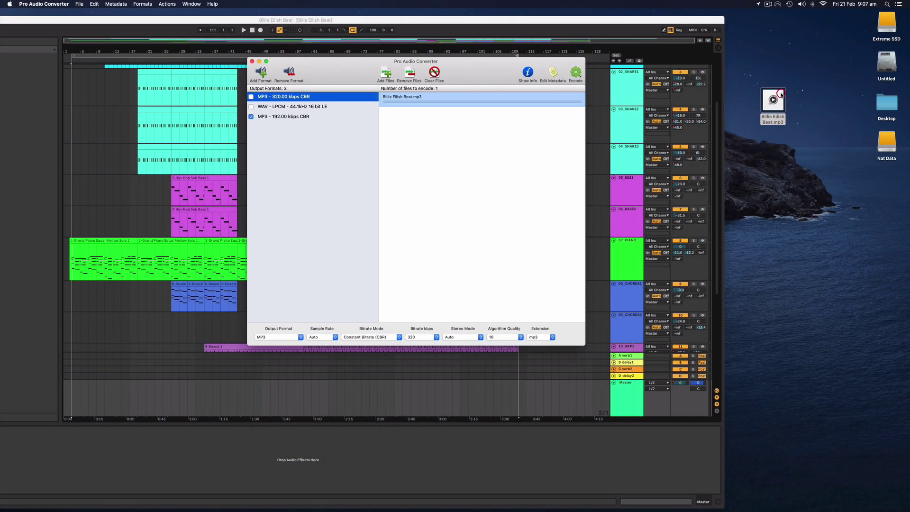
Check Billie Eilish Beat.mp3's info, close it, and encode the 192 kbps MP3 copy
right_click(781, 93)
mouse_move(801, 103)
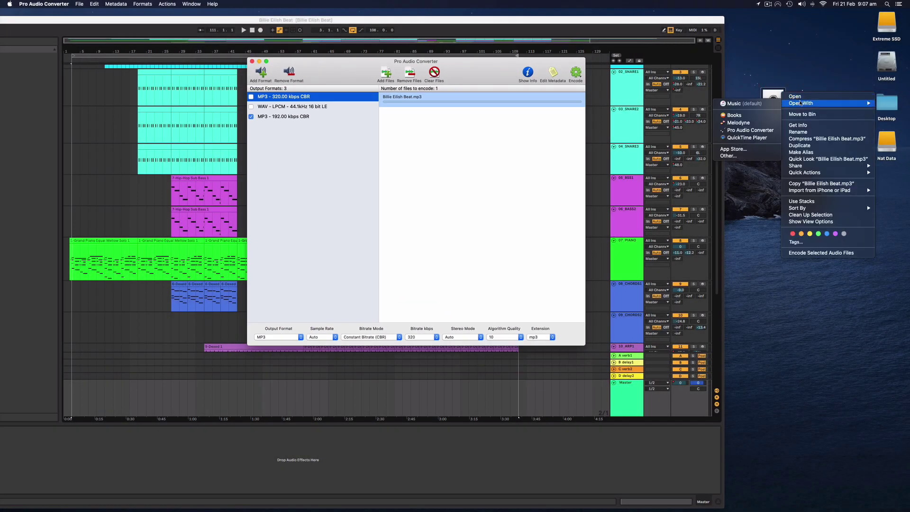
key("Escape")
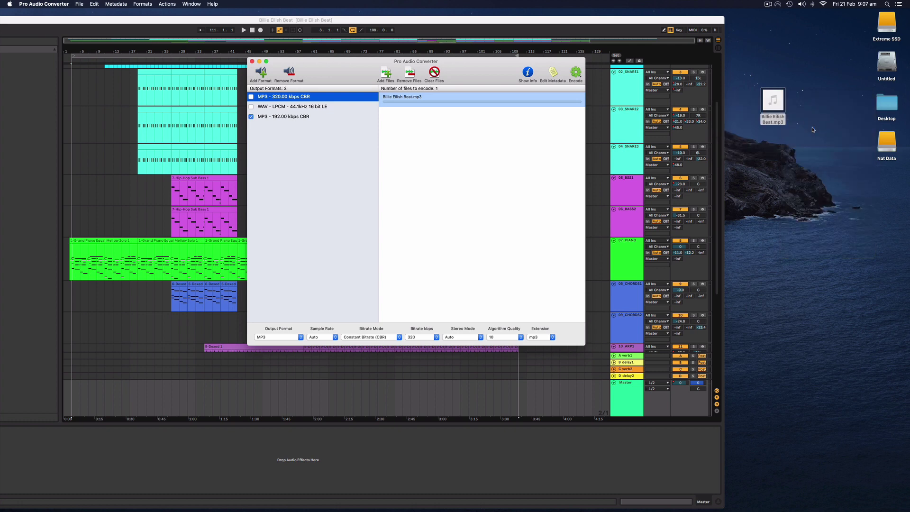
left_click(528, 72)
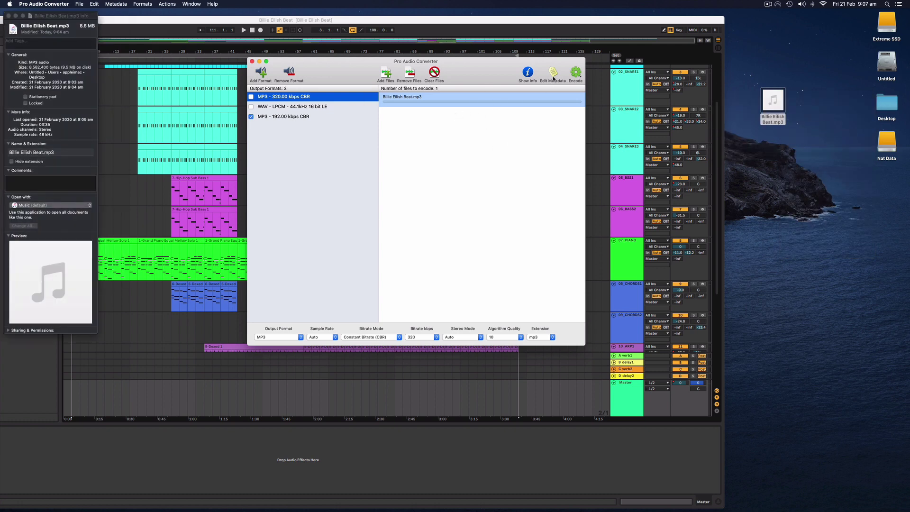
left_click(8, 15)
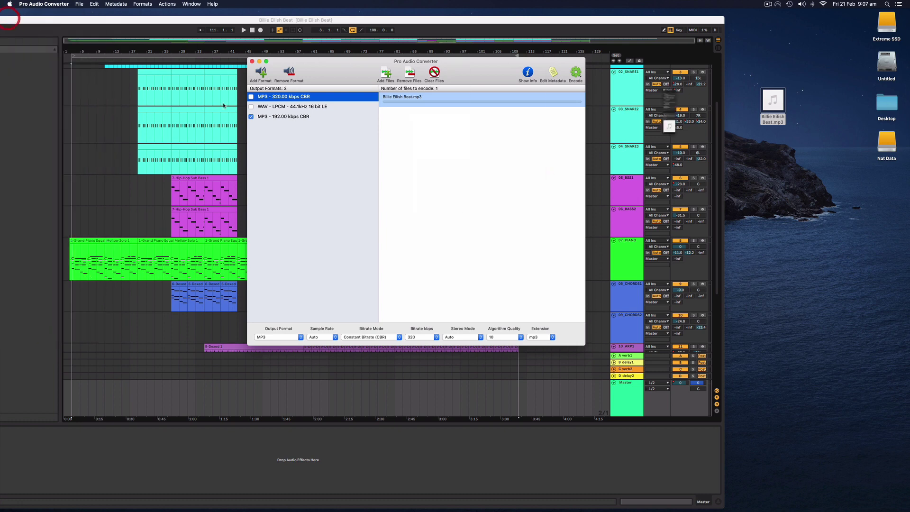
left_click(573, 74)
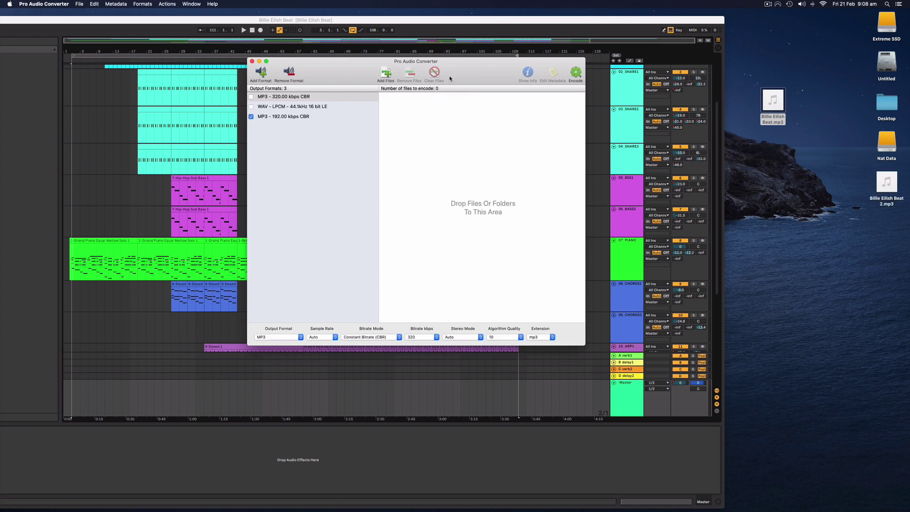
Place Billie Eilish Beat 2.mp3 beside the original and show its 5.2 MB info on the right
left_click_drag(894, 182, 822, 99)
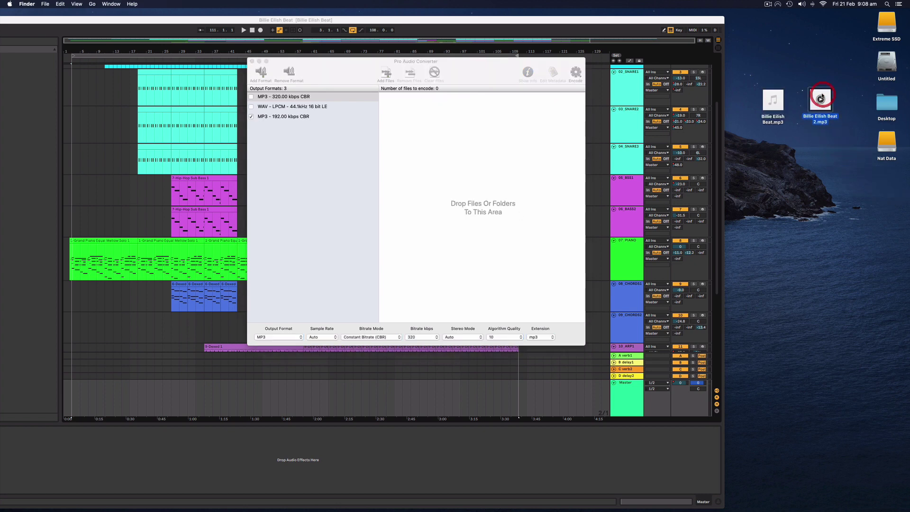
right_click(823, 98)
left_click(778, 126)
left_click_drag(87, 14, 824, 131)
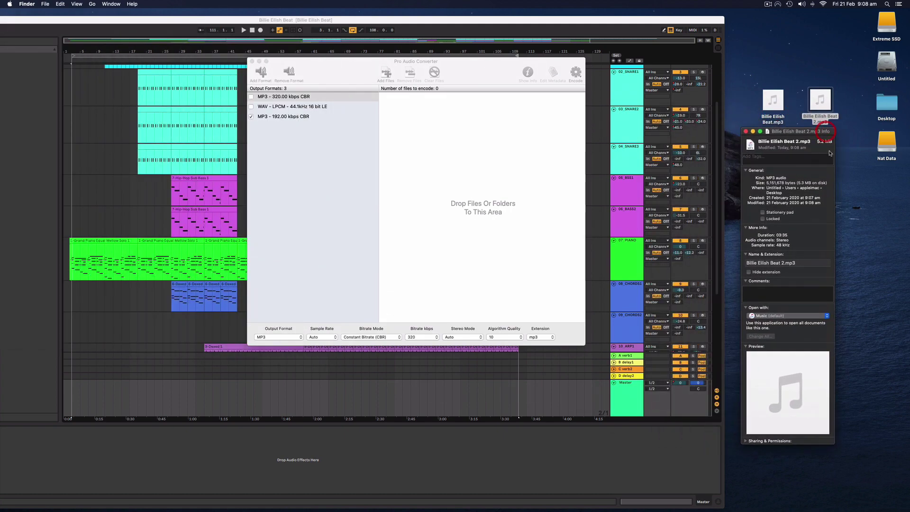
Show the original's 8.6 MB info window and position it beside the copy's
right_click(782, 94)
left_click(810, 126)
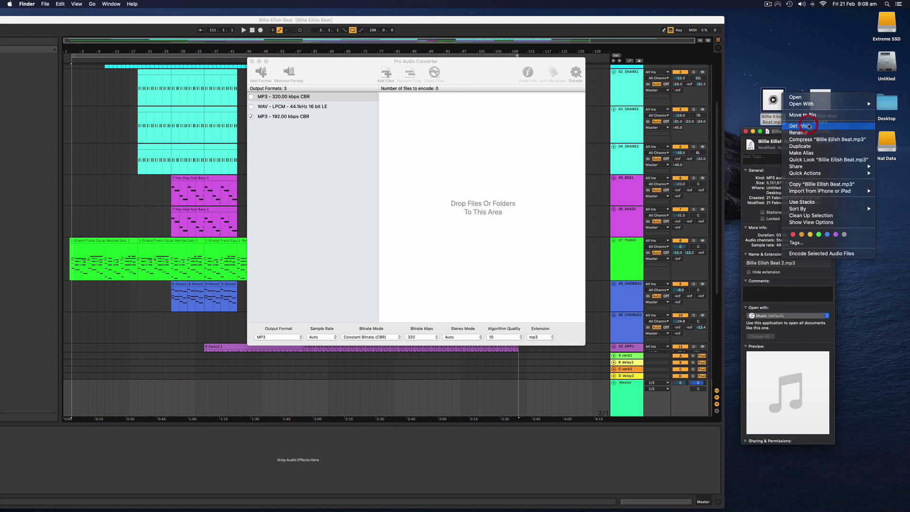
left_click_drag(92, 16, 735, 130)
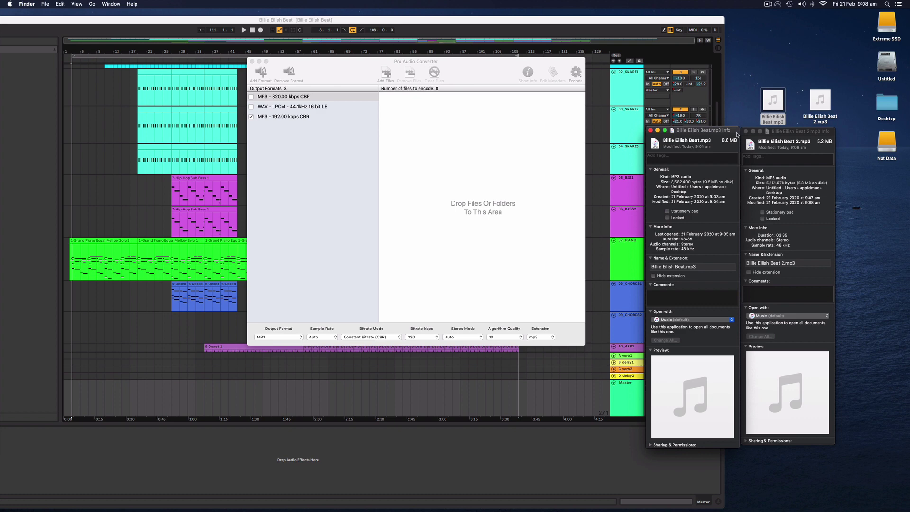
left_click_drag(738, 133, 734, 135)
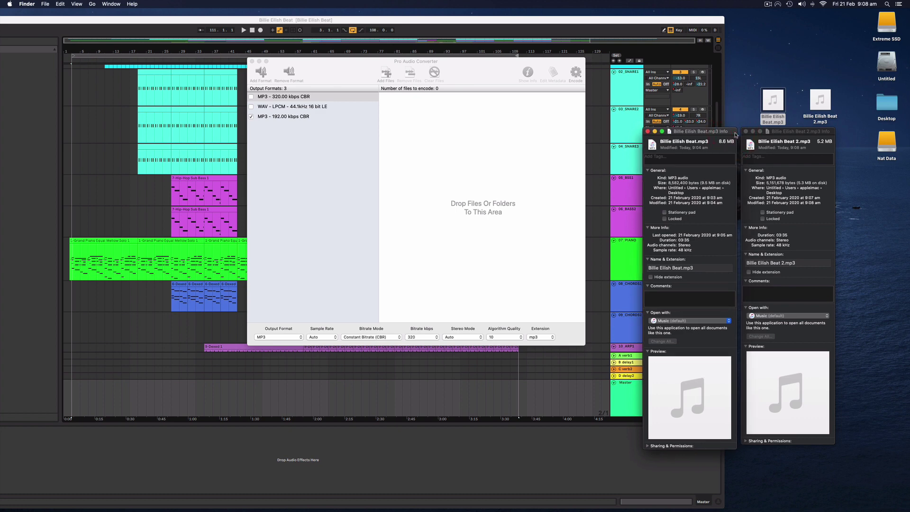